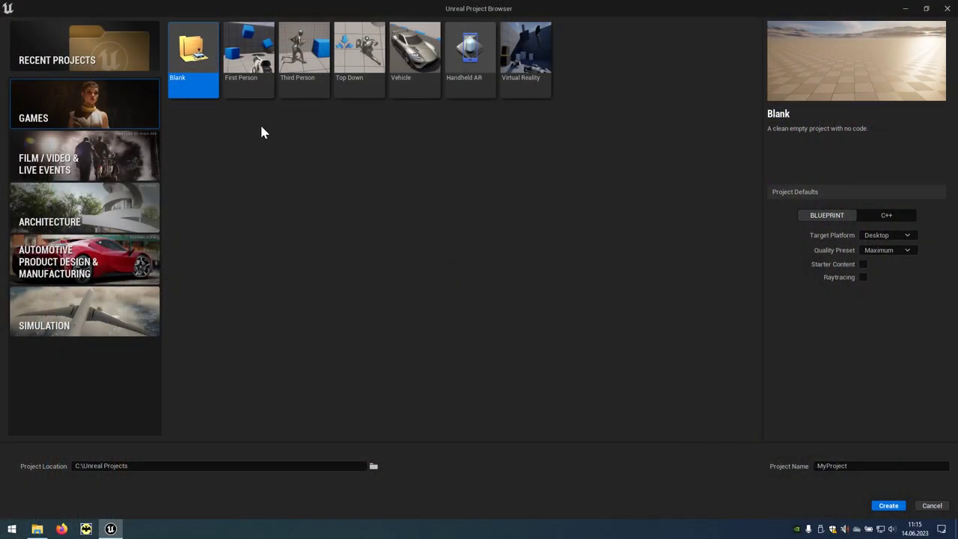
# Pick the Games > First Person template and create MyProject with default settings.
pyautogui.click(258, 94)
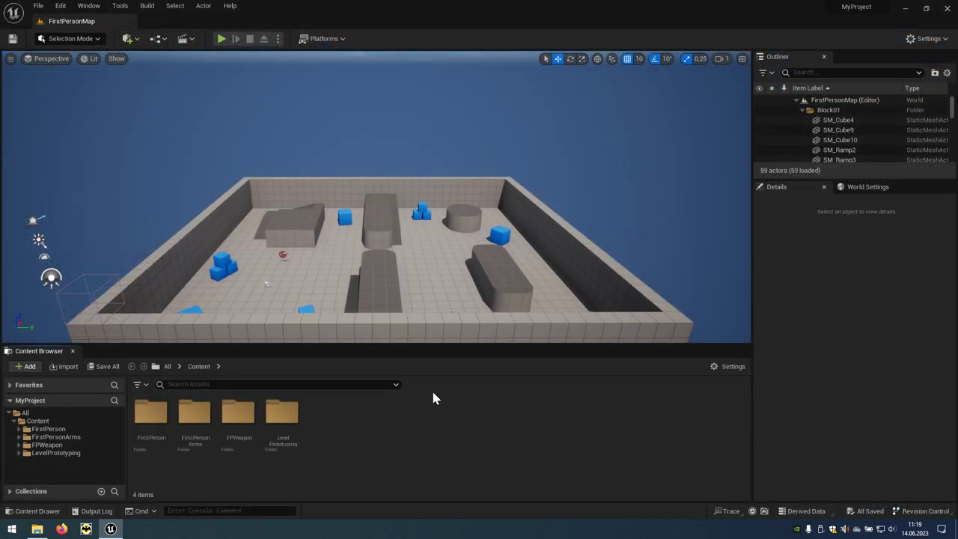
# Enable the Live Link plugin in Edit > Plugins, then search for the virtual camera plugin.
pyautogui.click(66, 12)
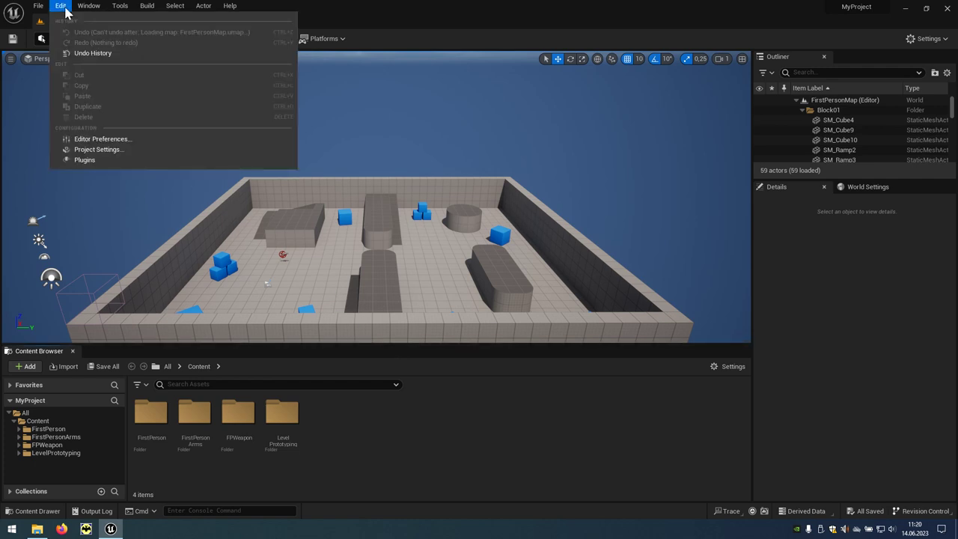
pyautogui.click(108, 160)
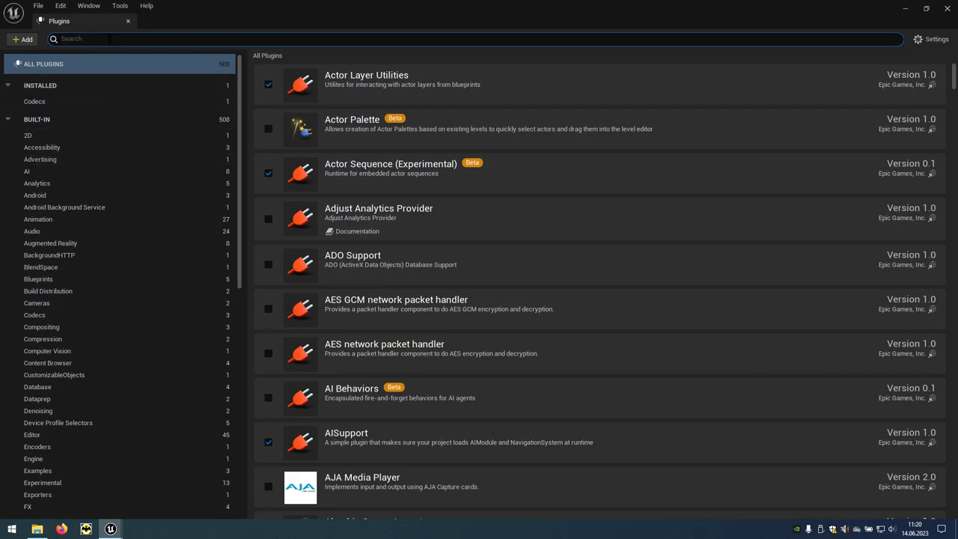
pyautogui.write('li')
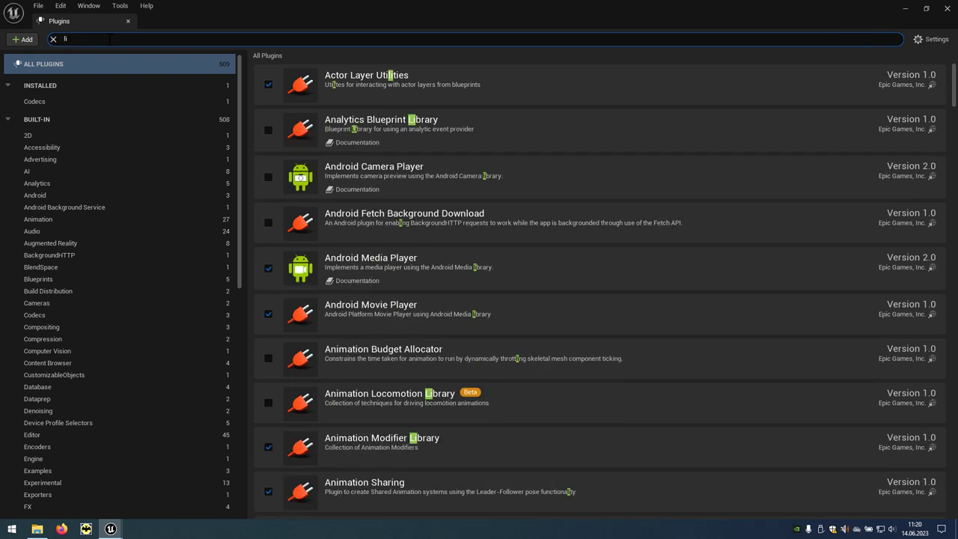
pyautogui.write('ve link')
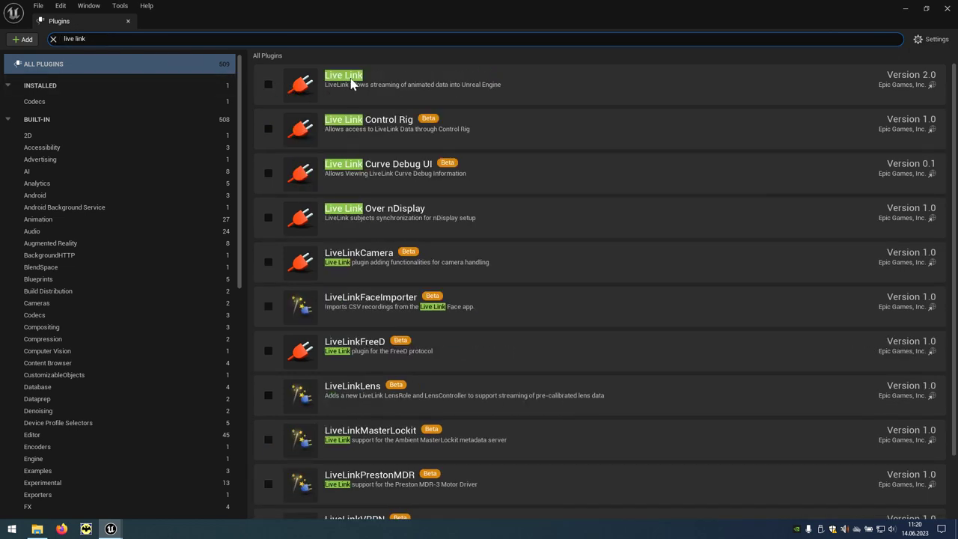
pyautogui.click(268, 85)
pyautogui.write('v')
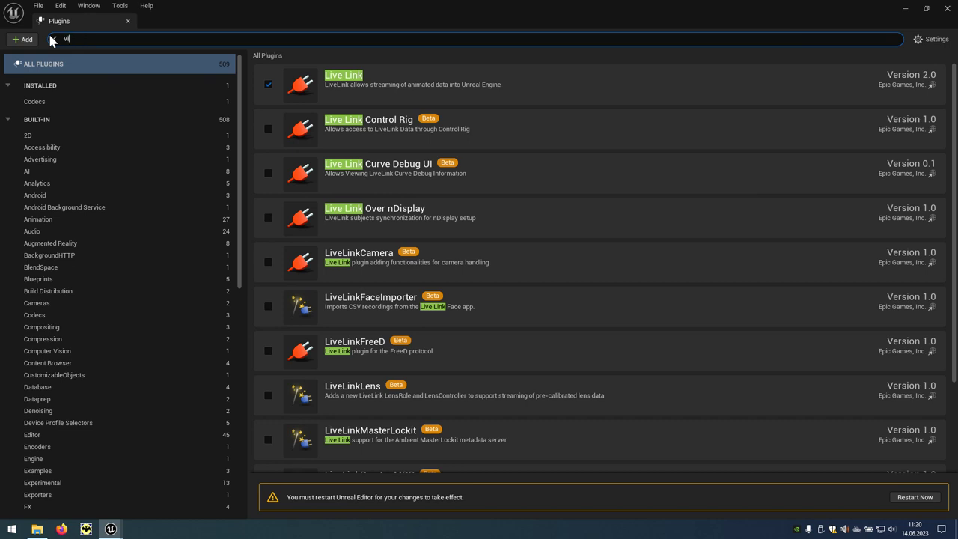
pyautogui.write('rtual cam')
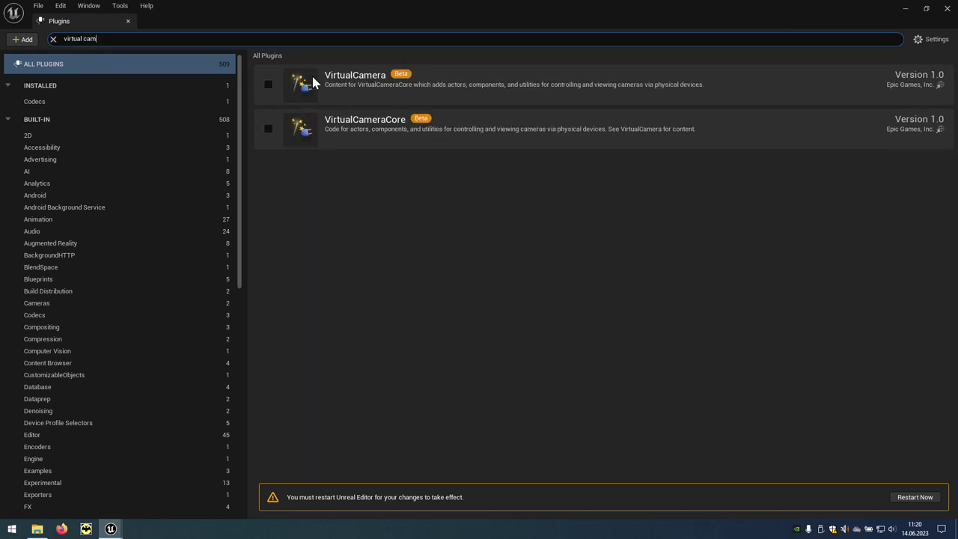
# Enable the beta VirtualCamera and RemoteSession plugins, then restart the editor into FirstPersonMap.
pyautogui.click(268, 82)
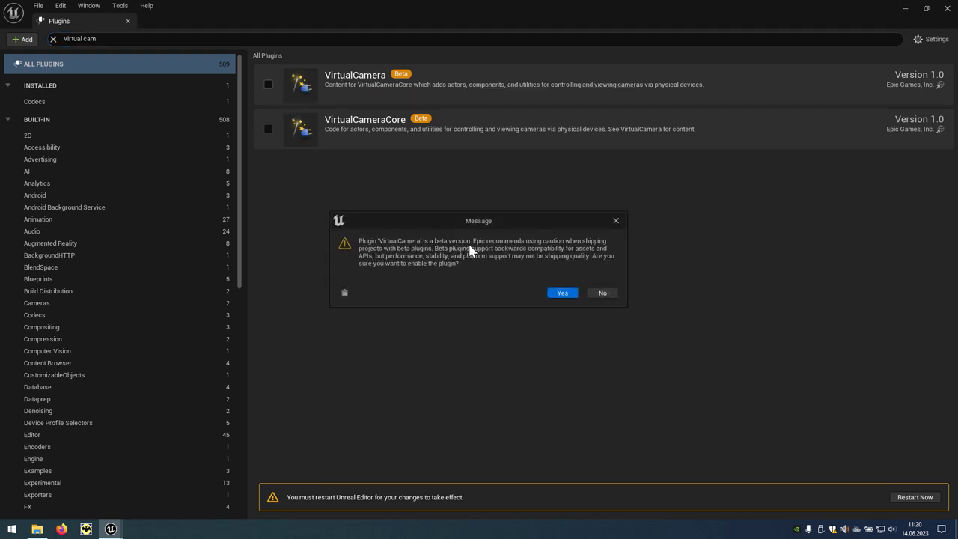
pyautogui.click(559, 294)
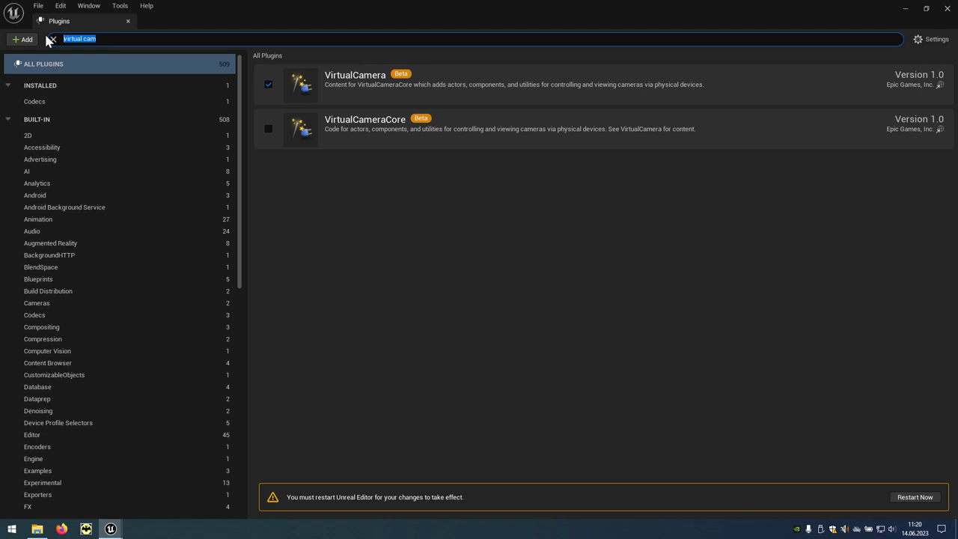
pyautogui.click(127, 42)
pyautogui.write('remotese')
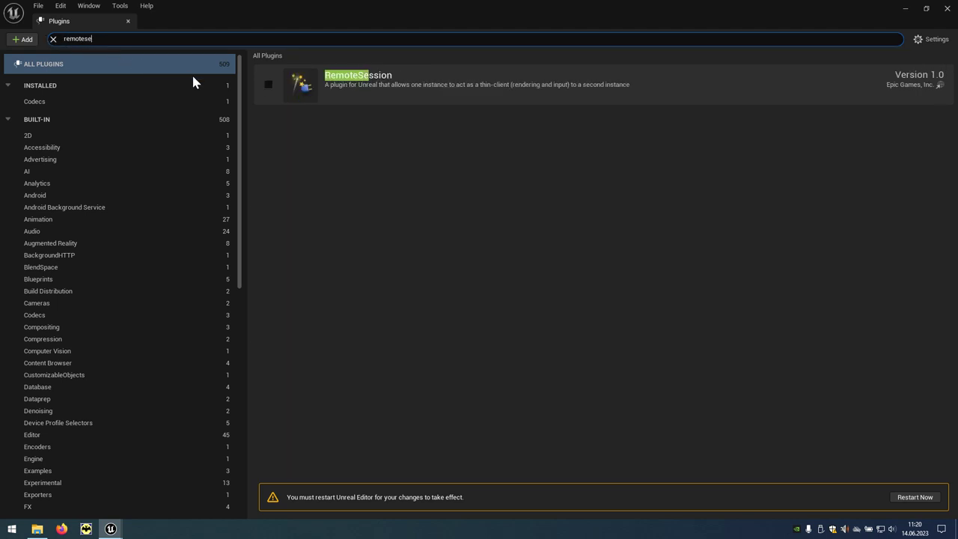
pyautogui.click(267, 85)
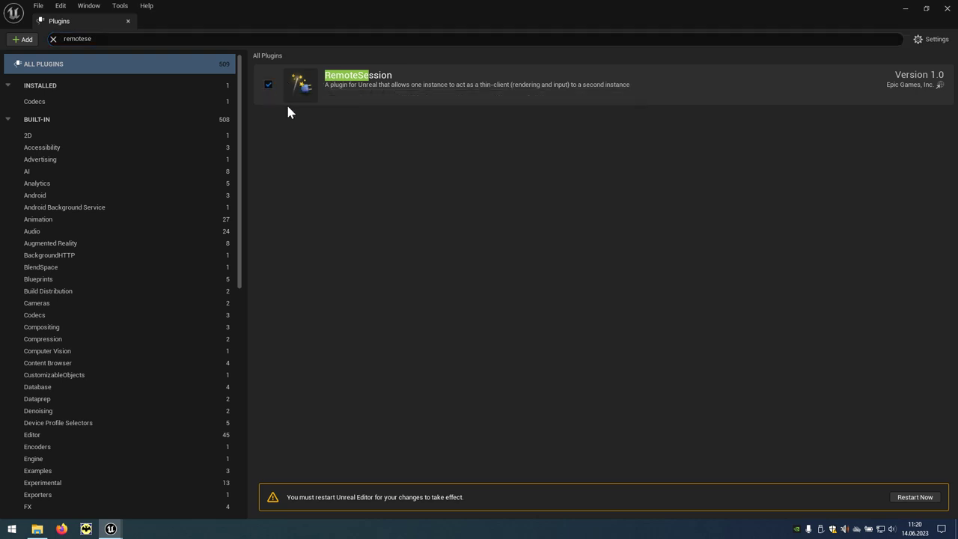
pyautogui.click(915, 496)
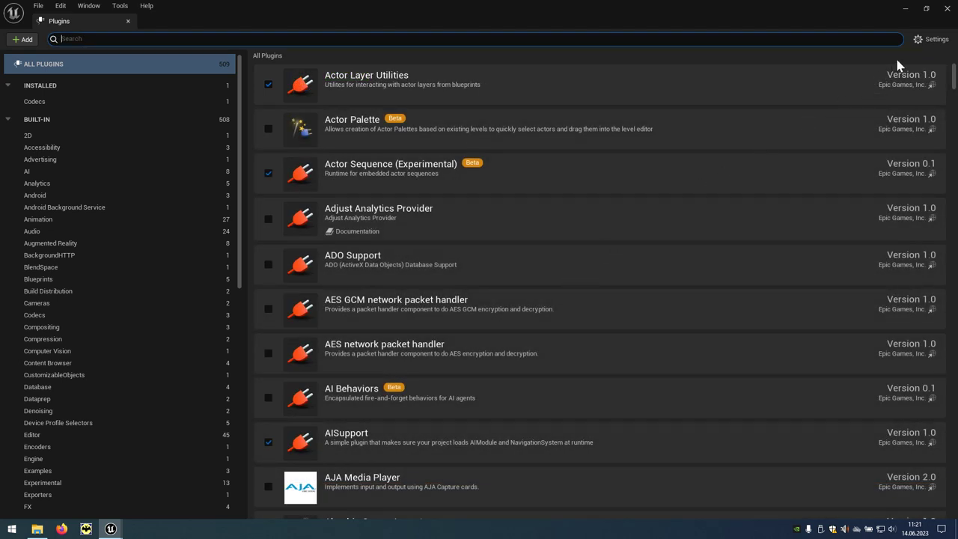
pyautogui.click(947, 9)
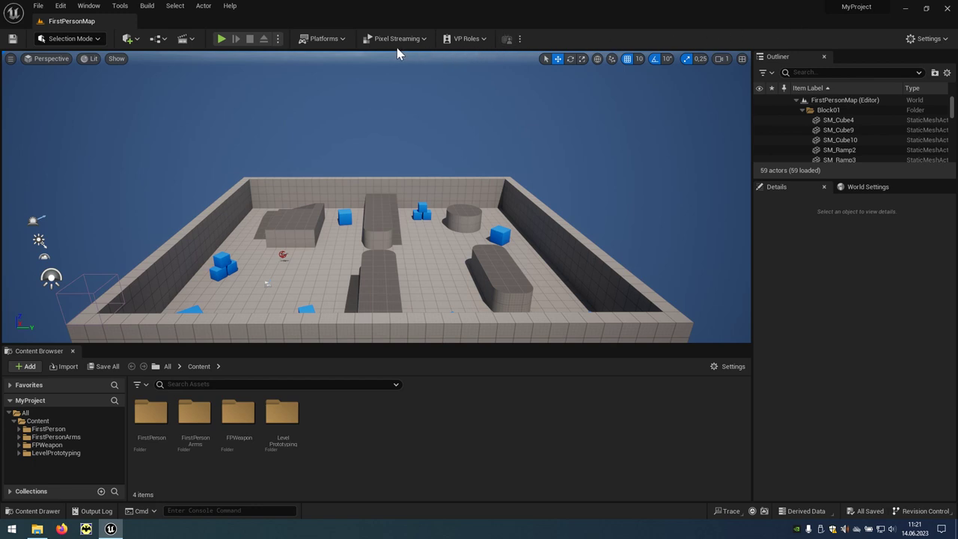
# Drop a VCam Actor from Quick Add > Virtual Production onto the floor, with Location Z 100.
pyautogui.click(139, 42)
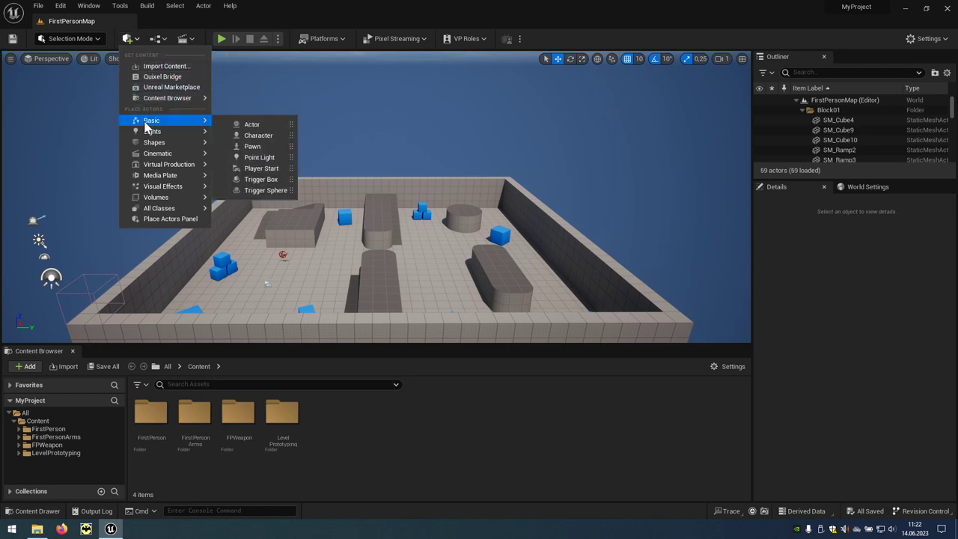
pyautogui.moveTo(146, 166)
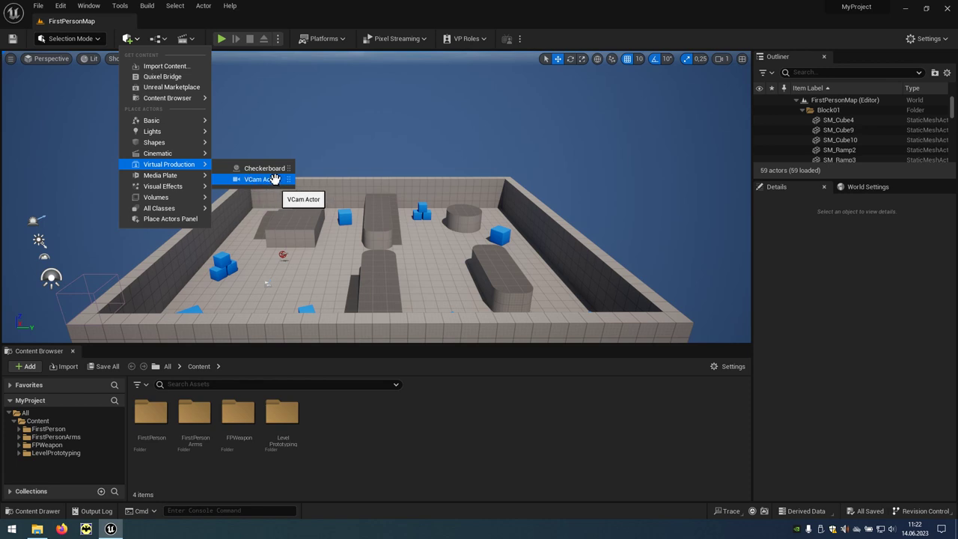
pyautogui.moveTo(274, 179); pyautogui.dragTo(270, 203)
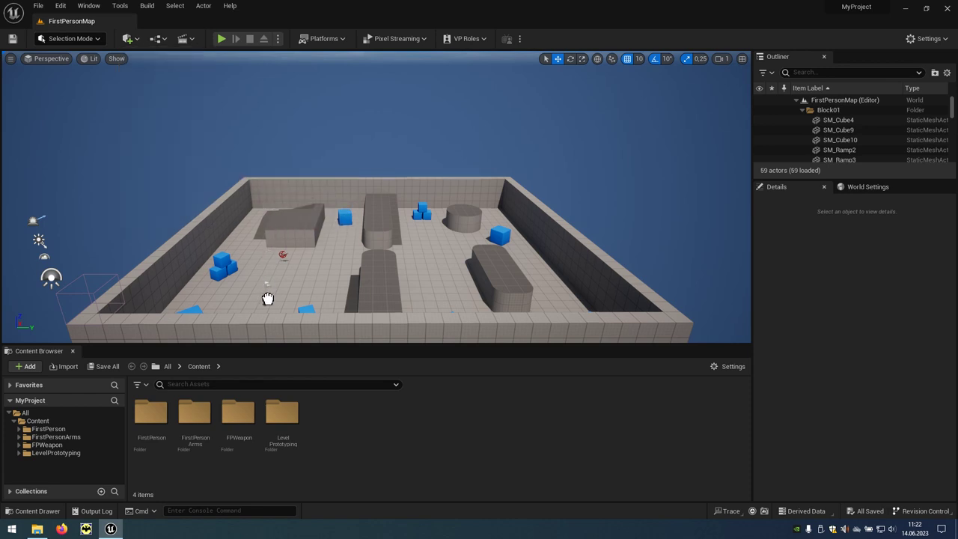
pyautogui.moveTo(267, 301); pyautogui.dragTo(267, 301)
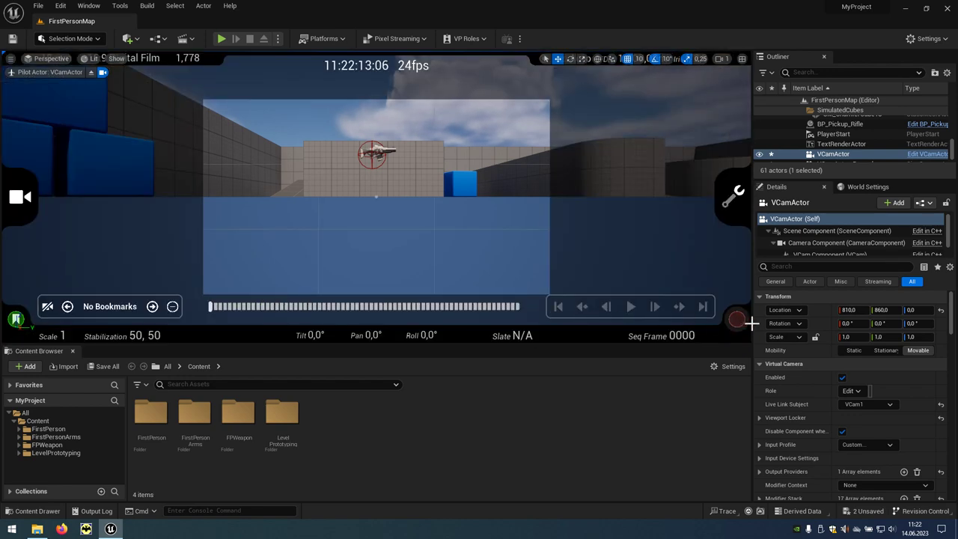
pyautogui.click(913, 310)
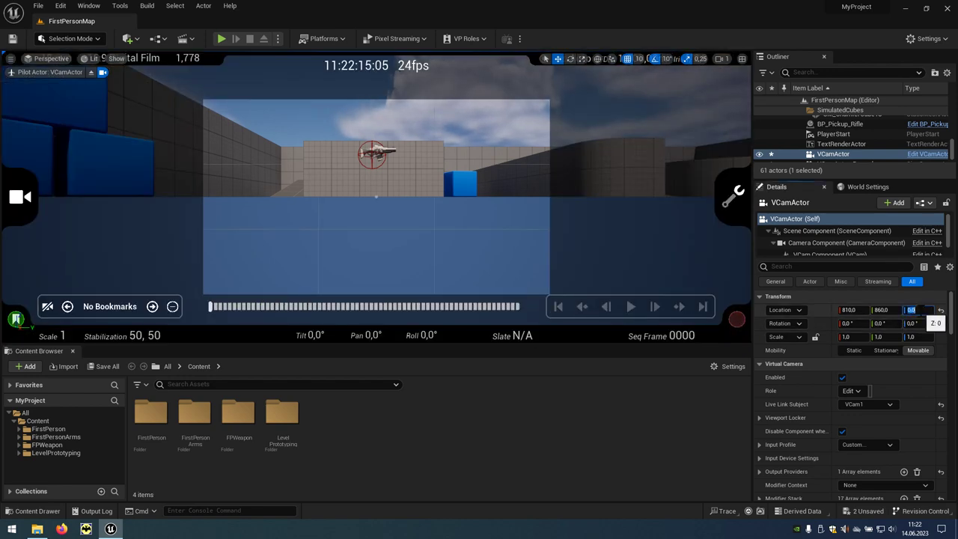
pyautogui.write('100')
pyautogui.press('Return')
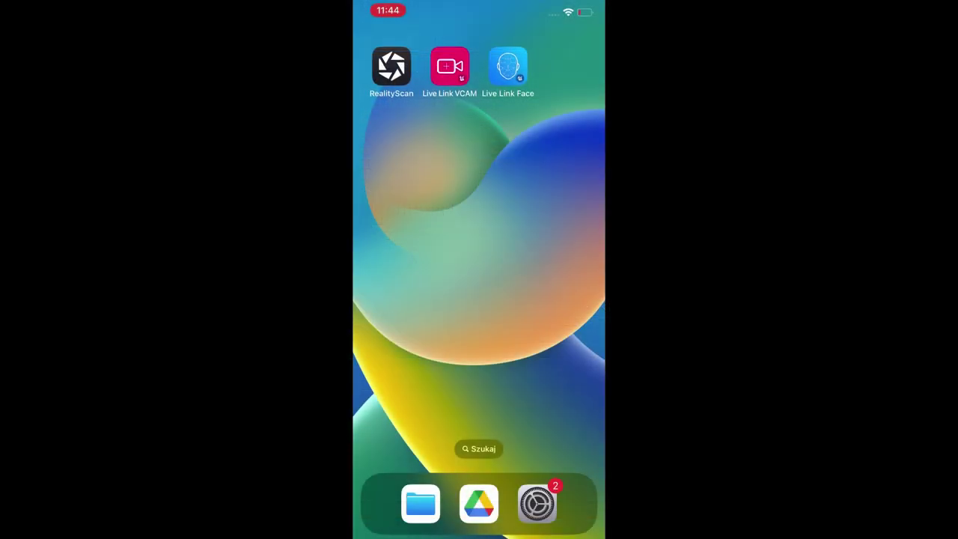
# Launch Live Link VCAM on the iPhone and connect it to the Unreal workstation's IP address.
pyautogui.click(449, 68)
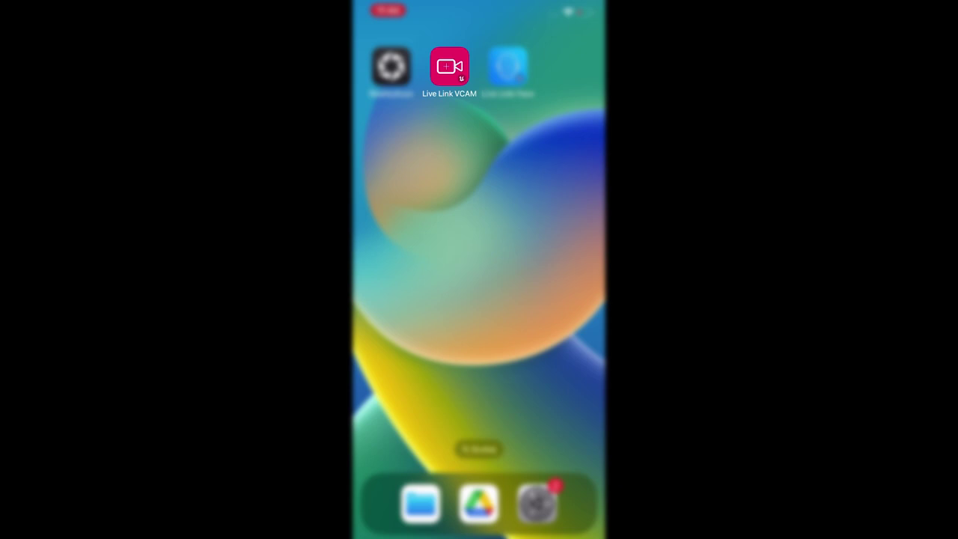
pyautogui.click(449, 67)
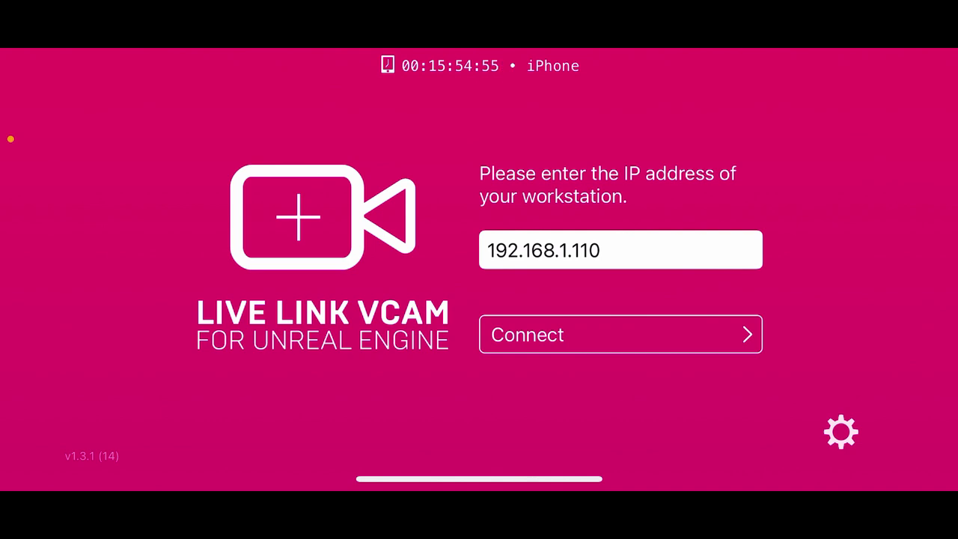
pyautogui.click(620, 249)
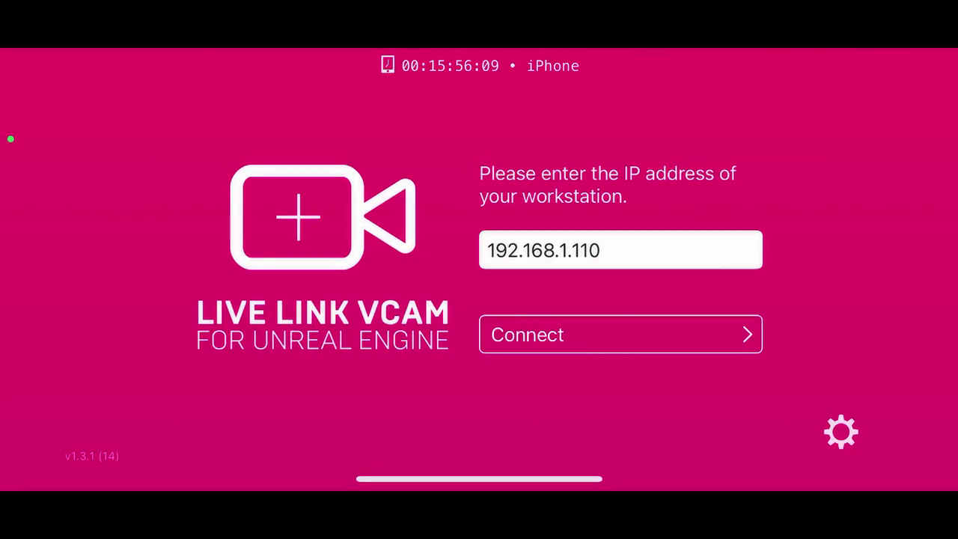
pyautogui.click(620, 334)
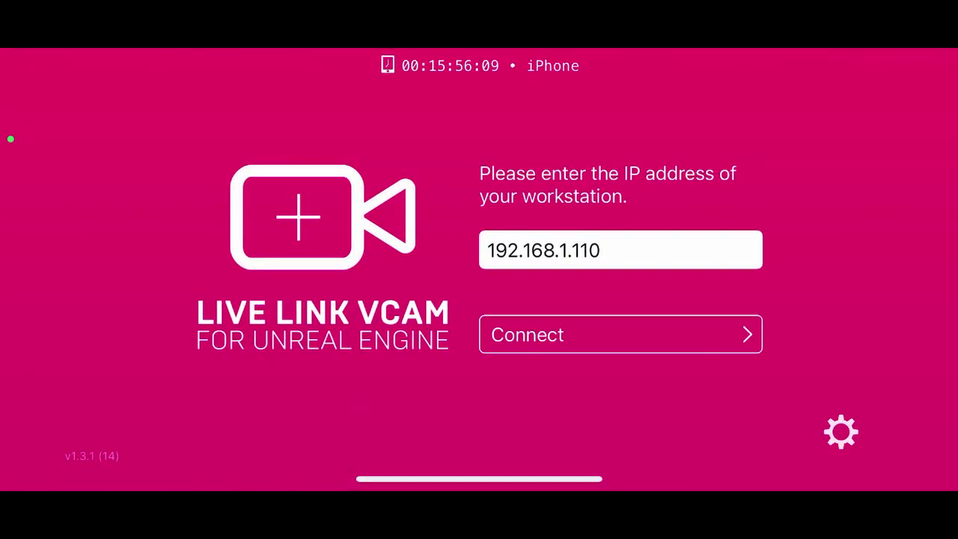
pyautogui.click(620, 334)
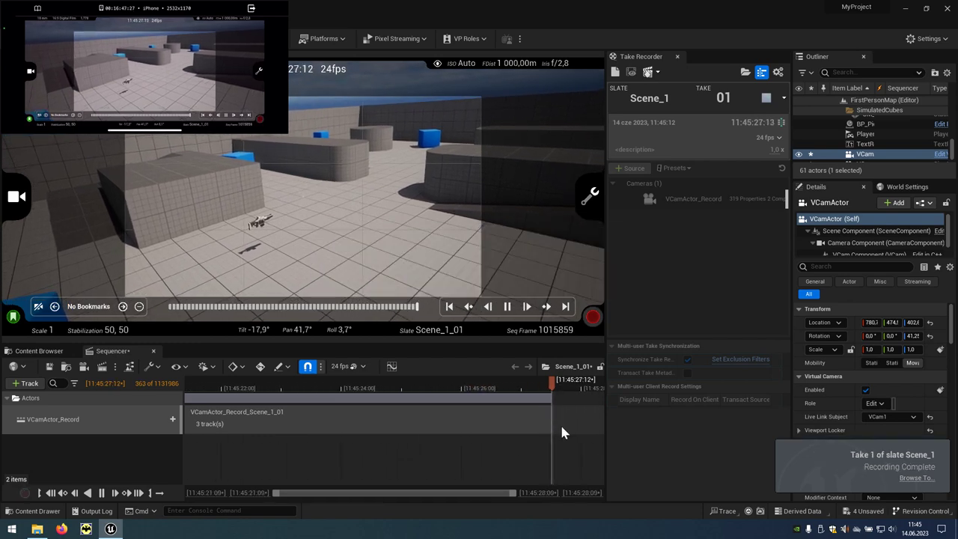
# Open the Scene_1_01 take in Sequencer, lock the viewport to Camera Cuts, and play it.
pyautogui.click(632, 75)
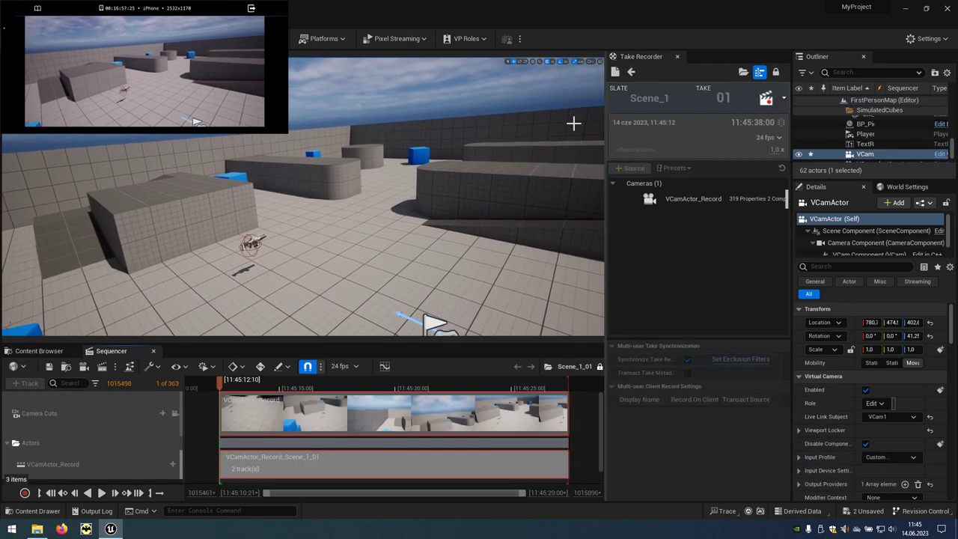
pyautogui.click(175, 414)
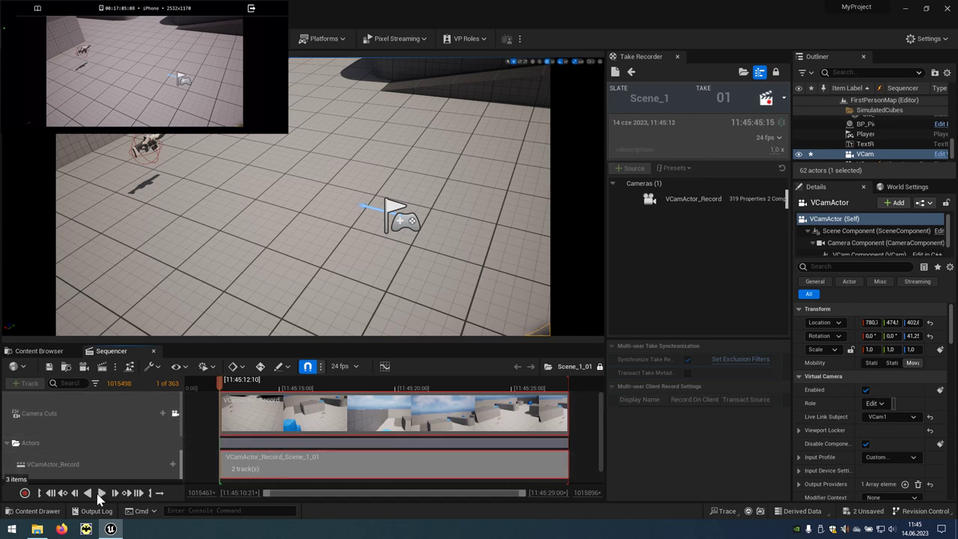
pyautogui.click(100, 496)
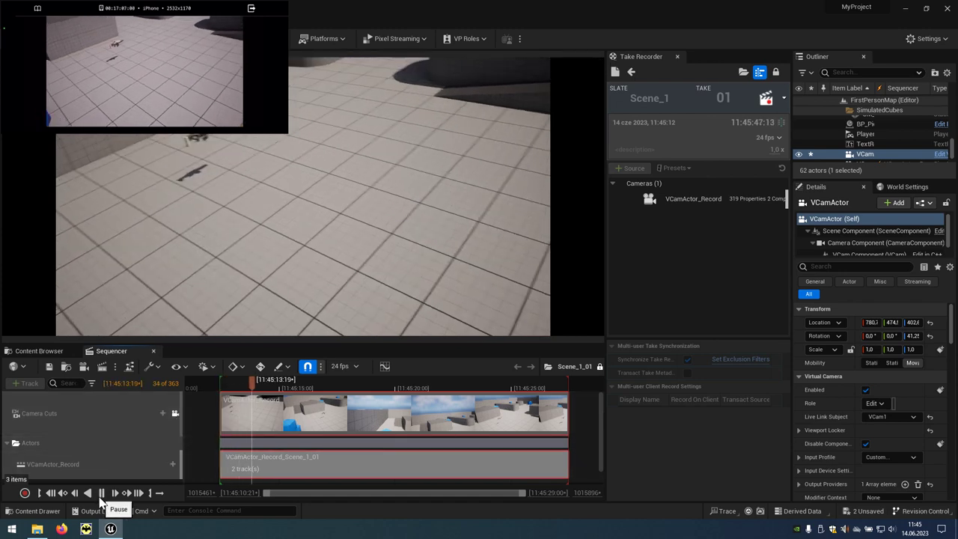